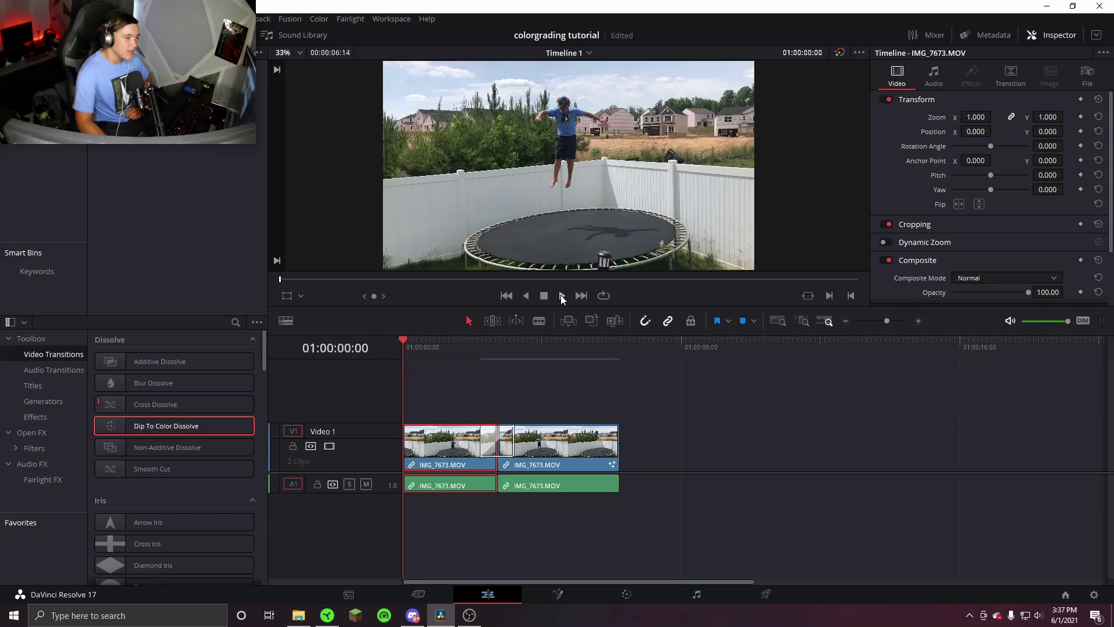
# - Play the two-clip trampoline edit through from the start
pyautogui.click(561, 296)
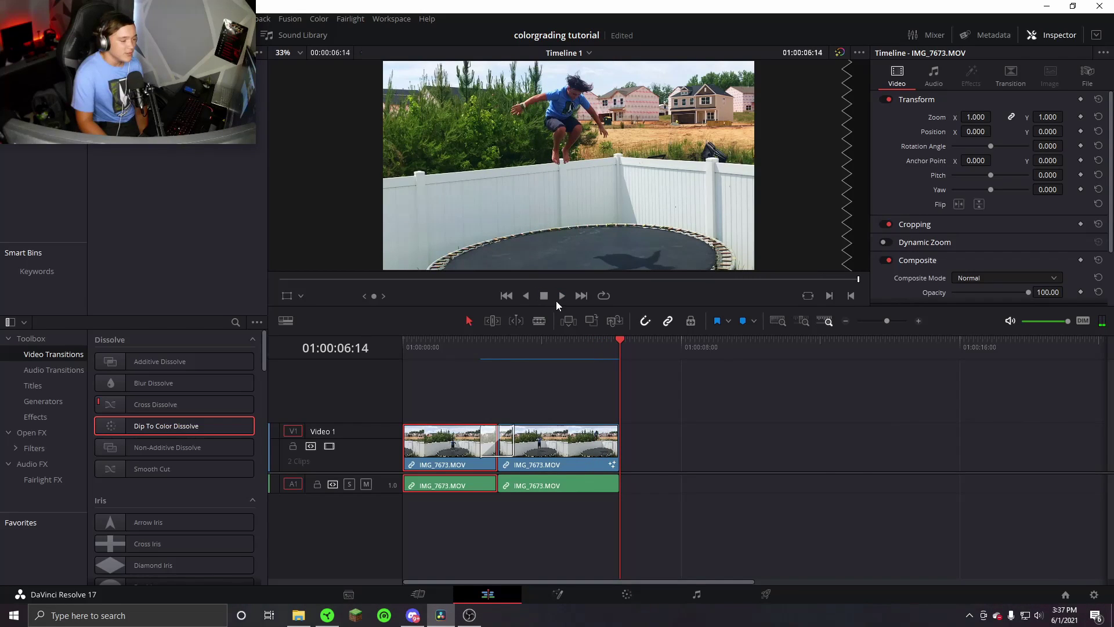
# - Move between the Fusion, Color and Edit pages and settle on the Color page for the first trampoline clip
pyautogui.click(560, 594)
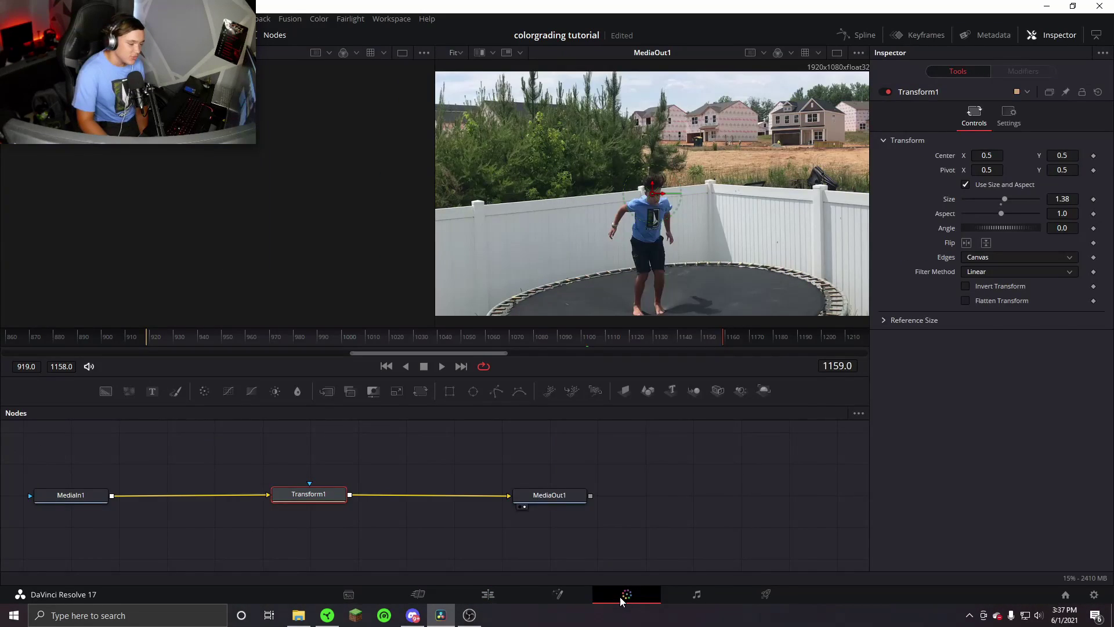
pyautogui.click(626, 594)
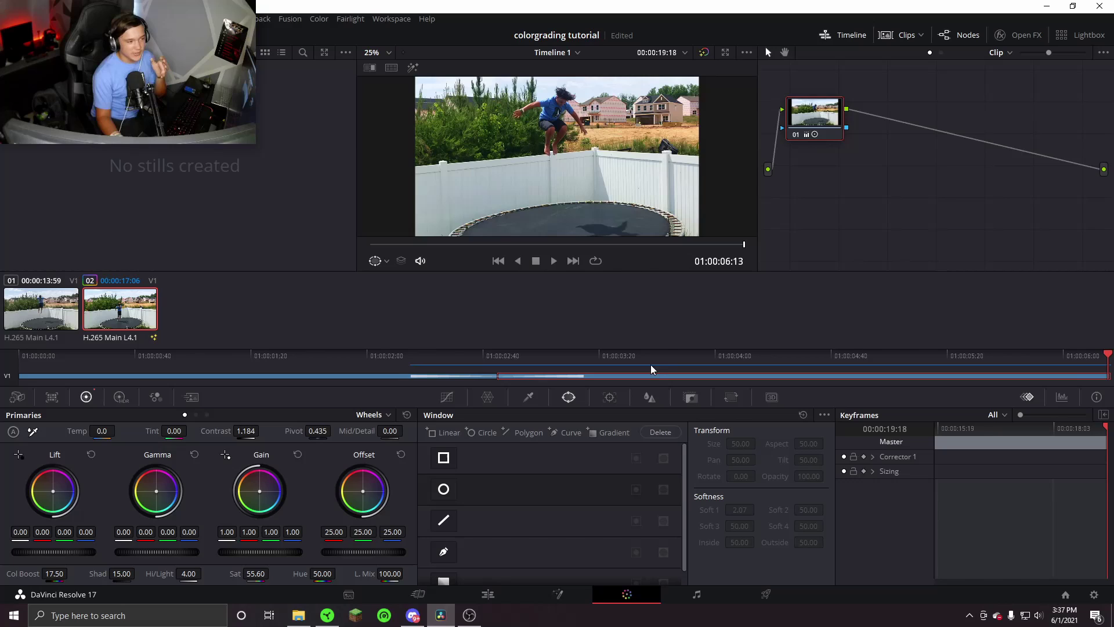
pyautogui.click(558, 594)
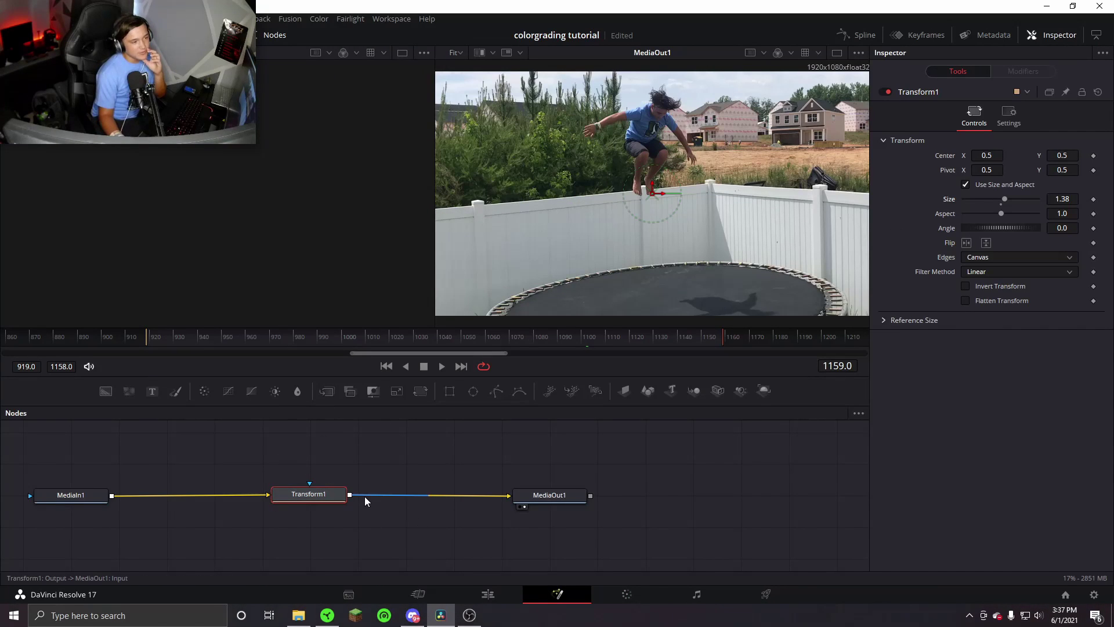
pyautogui.click(634, 595)
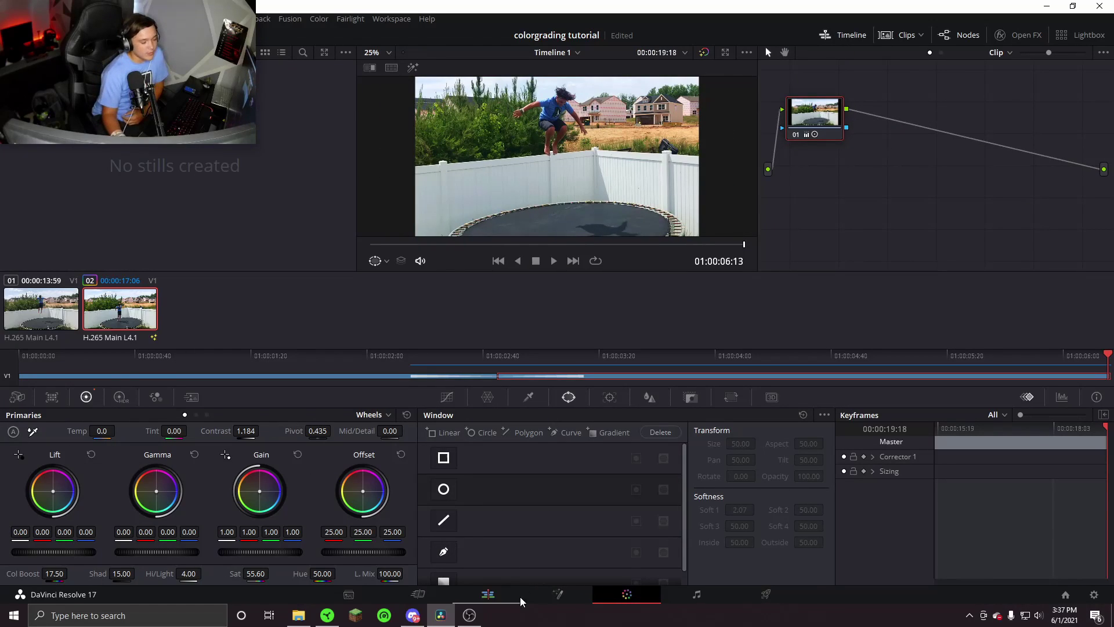
pyautogui.click(489, 595)
pyautogui.click(626, 594)
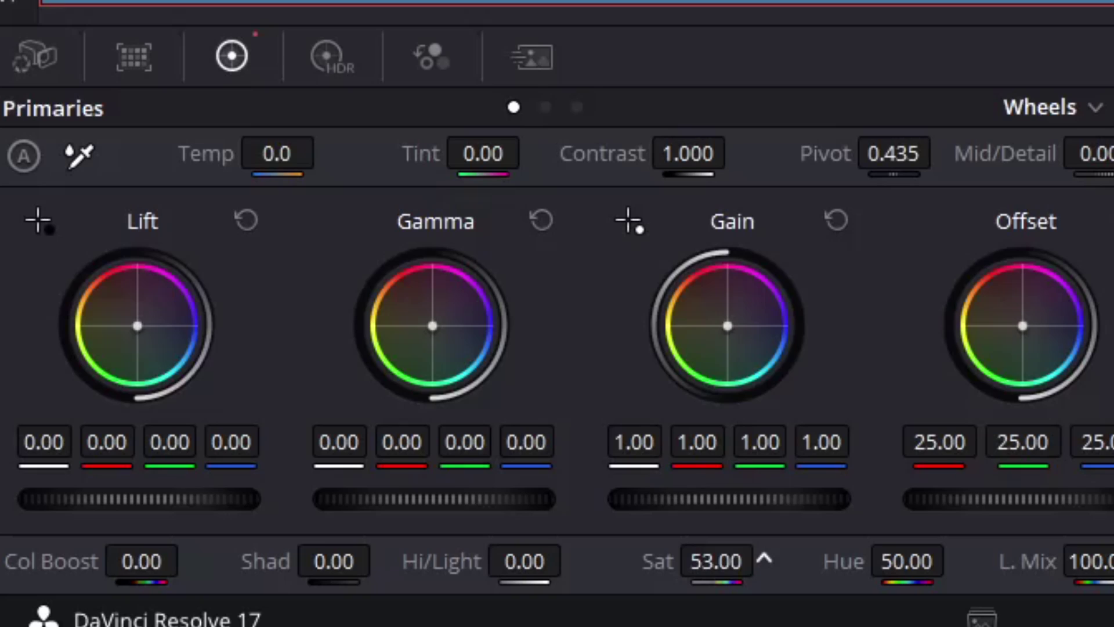
# - Boost saturation, settle shadows at -7.50 and color boost at 2.50 on the Primaries panel
pyautogui.moveTo(765, 560); pyautogui.dragTo(764, 561)
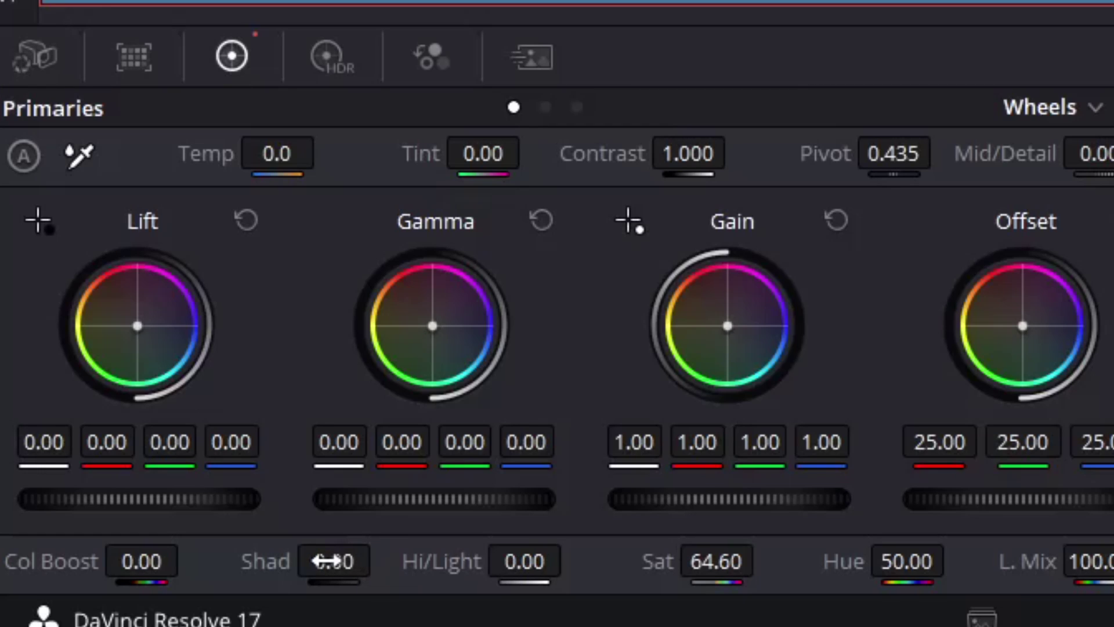
pyautogui.moveTo(340, 562); pyautogui.dragTo(381, 559)
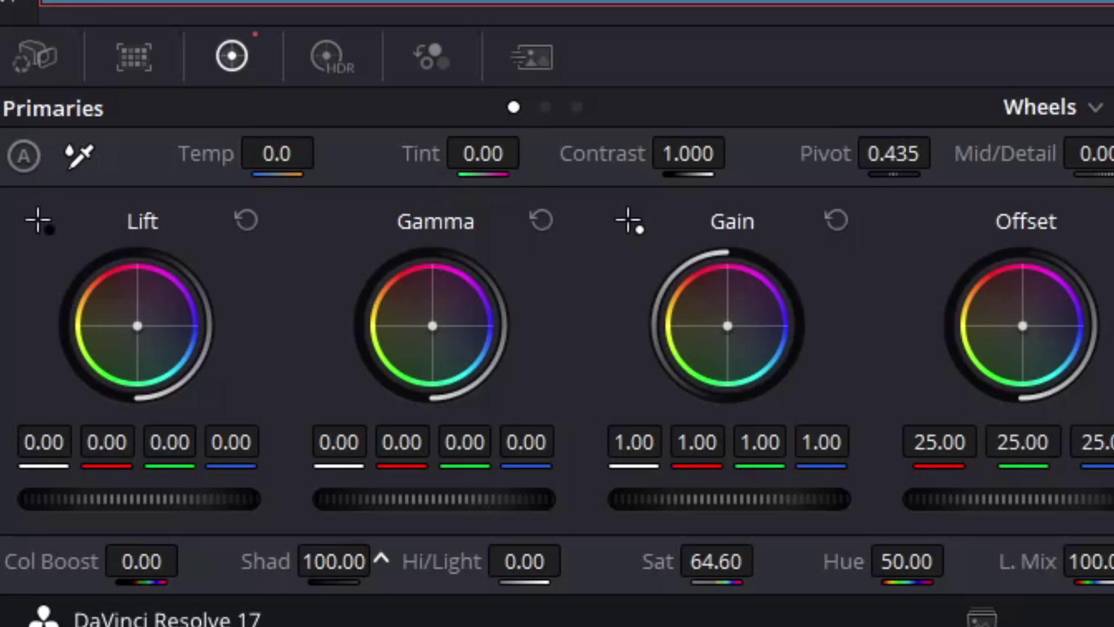
pyautogui.moveTo(380, 559); pyautogui.dragTo(380, 559)
pyautogui.write('-7.5')
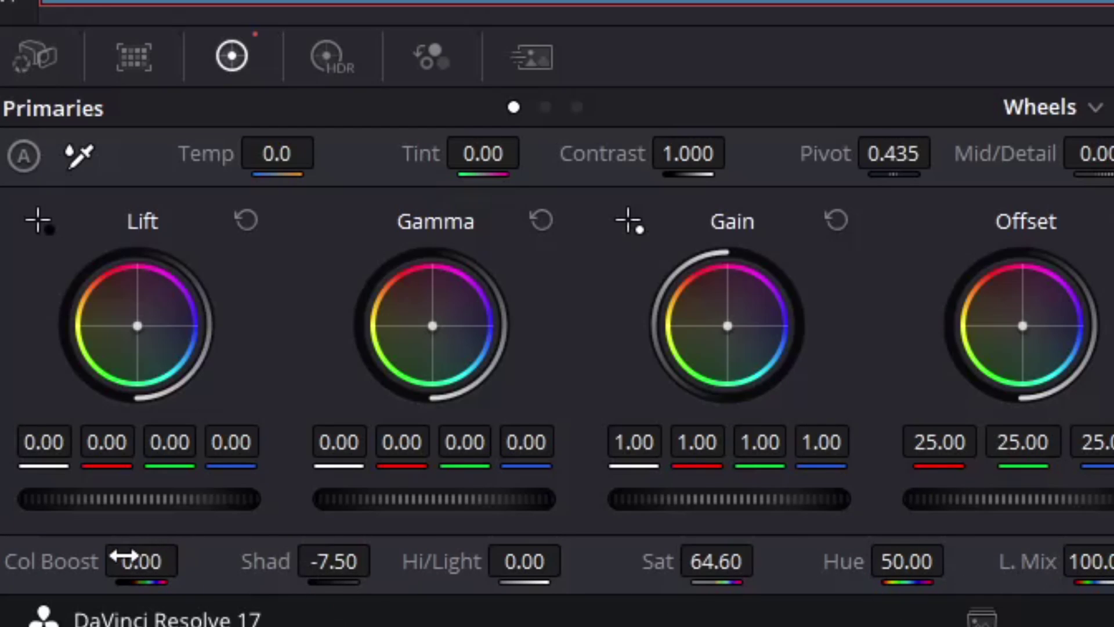
pyautogui.moveTo(126, 561); pyautogui.dragTo(188, 562)
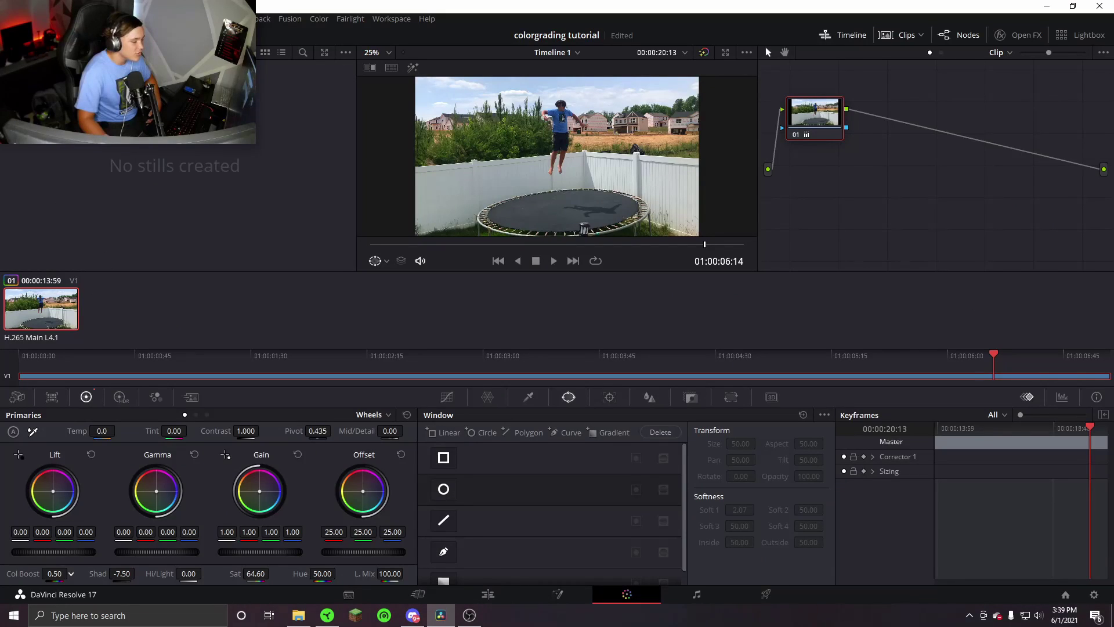
pyautogui.moveTo(55, 573); pyautogui.dragTo(54, 573)
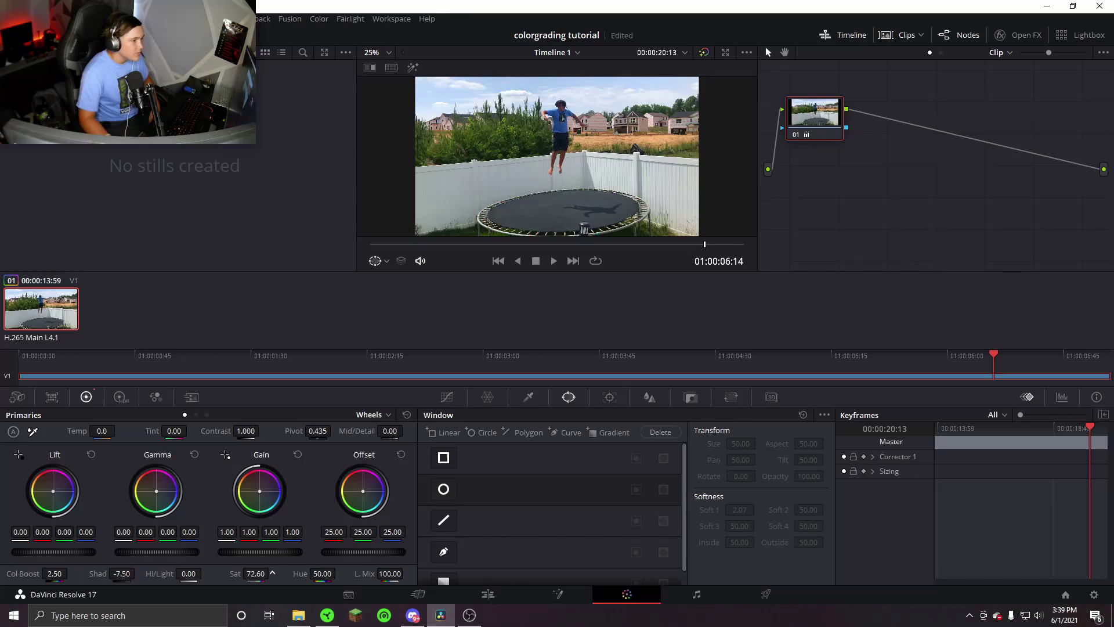
# - Set saturation to 75 and shadows to 19.50, leaving hue at 50 after trying it
pyautogui.moveTo(272, 574); pyautogui.dragTo(272, 575)
pyautogui.write('75')
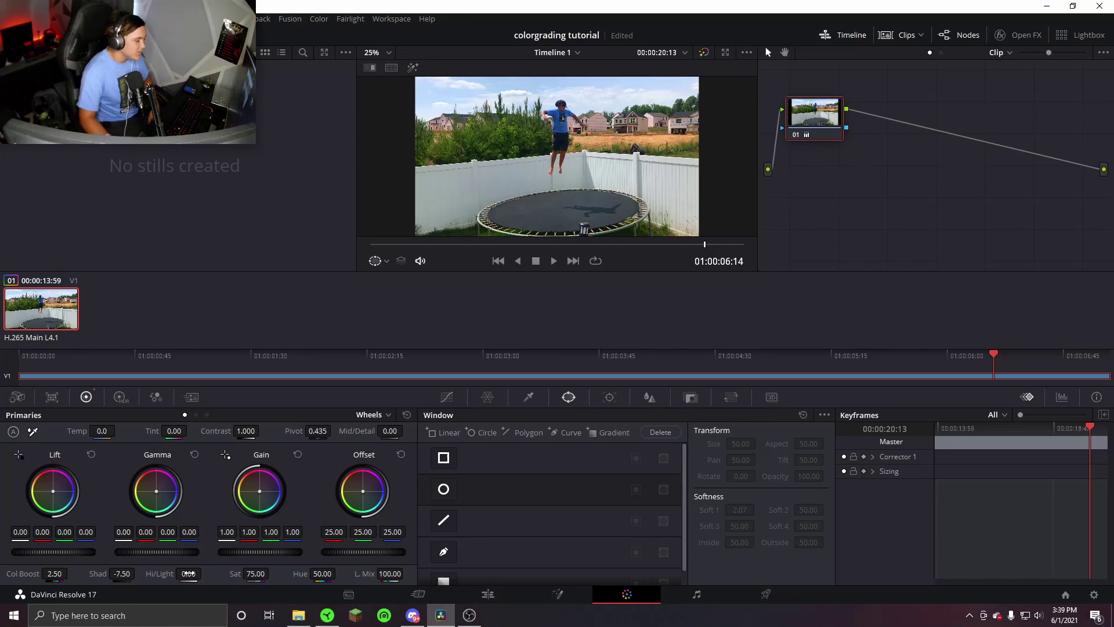
pyautogui.moveTo(123, 574); pyautogui.dragTo(140, 573)
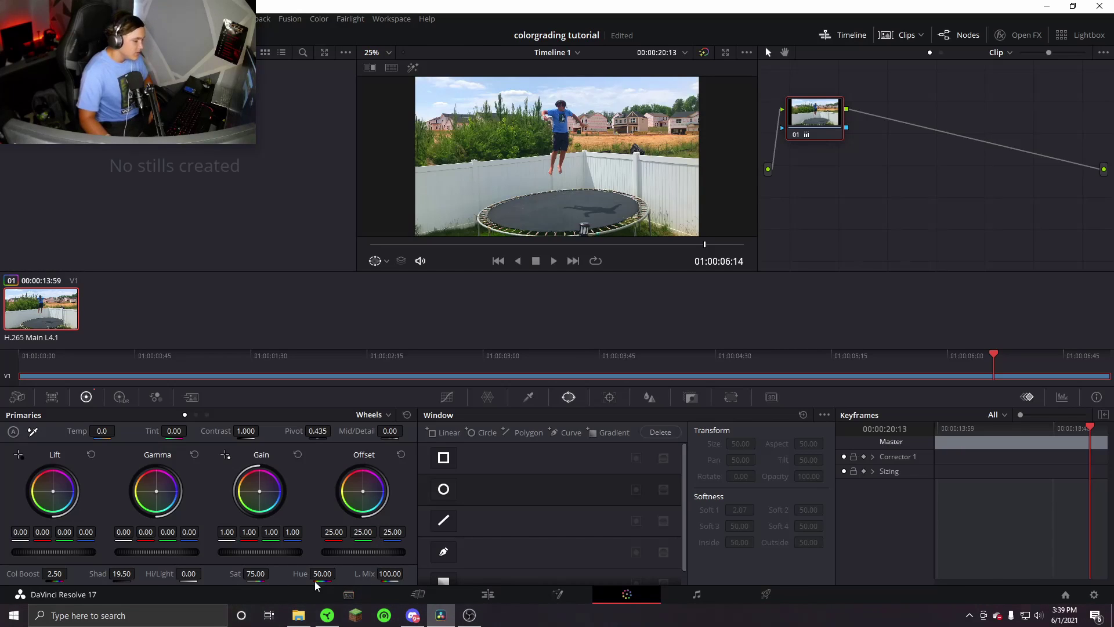
pyautogui.moveTo(323, 573); pyautogui.dragTo(340, 573)
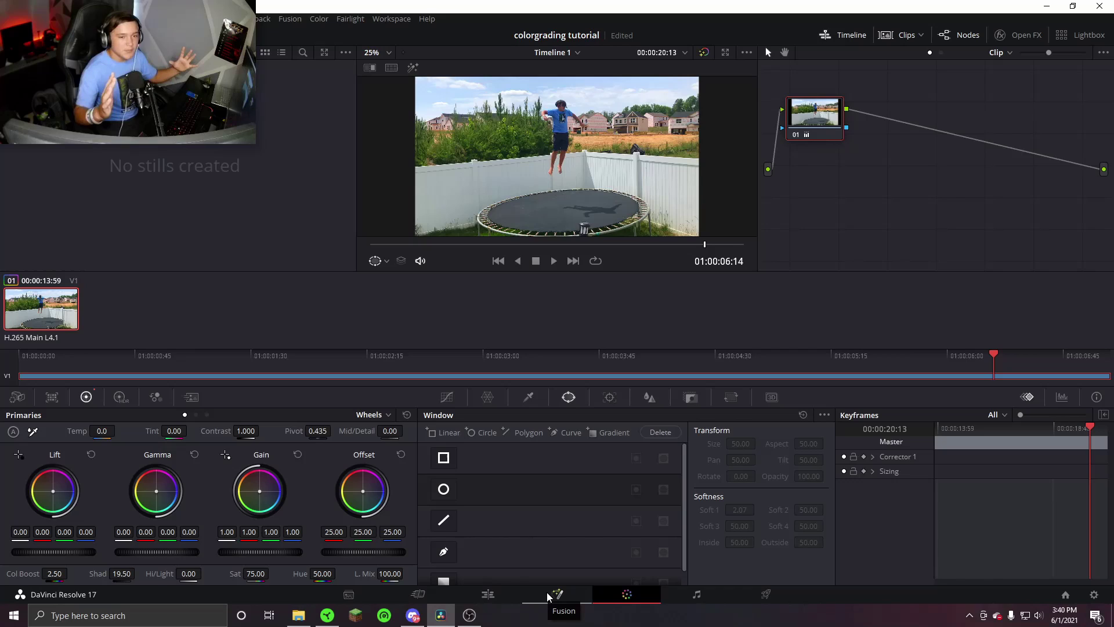
# - Insert a Transform1 node between MediaIn1 and MediaOut1 with Size 1.51, then return to the Color page
pyautogui.click(548, 595)
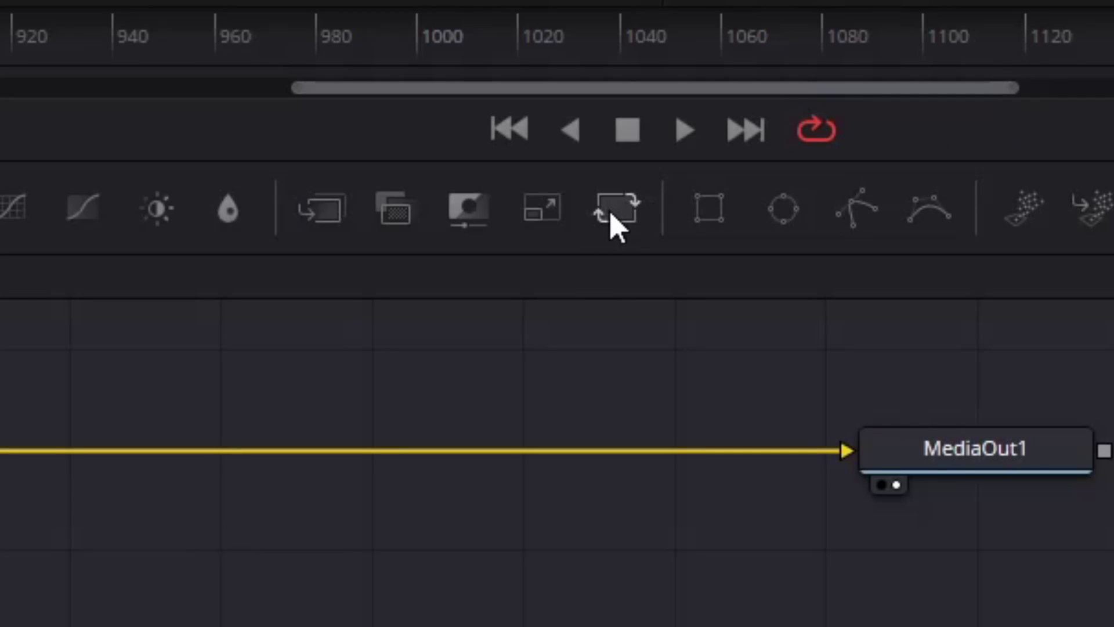
pyautogui.moveTo(616, 219); pyautogui.dragTo(292, 472)
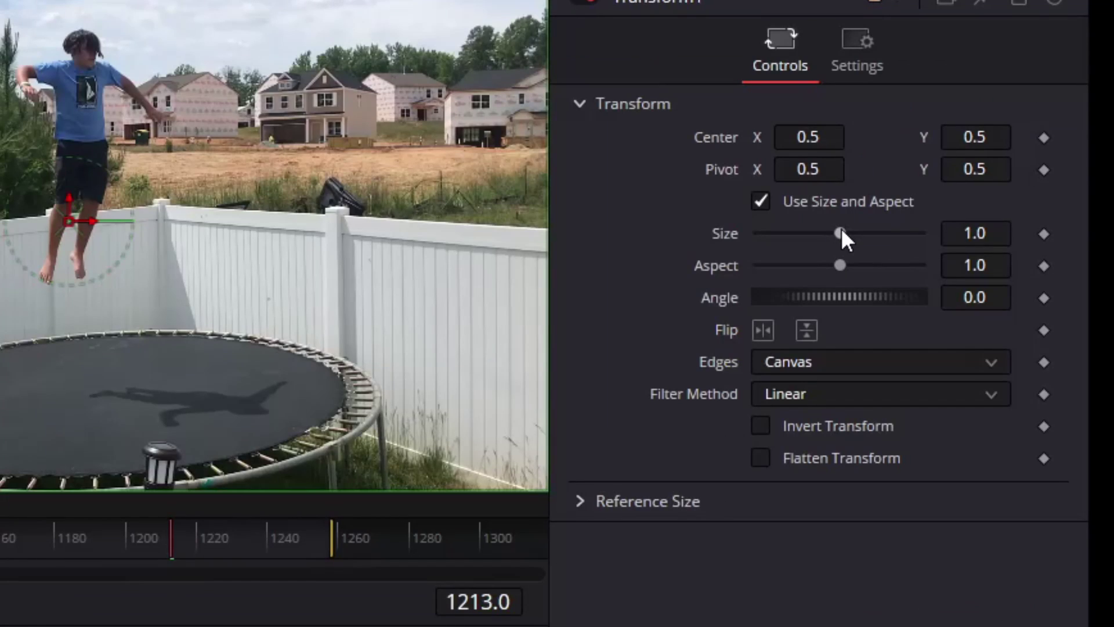
pyautogui.moveTo(839, 233); pyautogui.dragTo(853, 233)
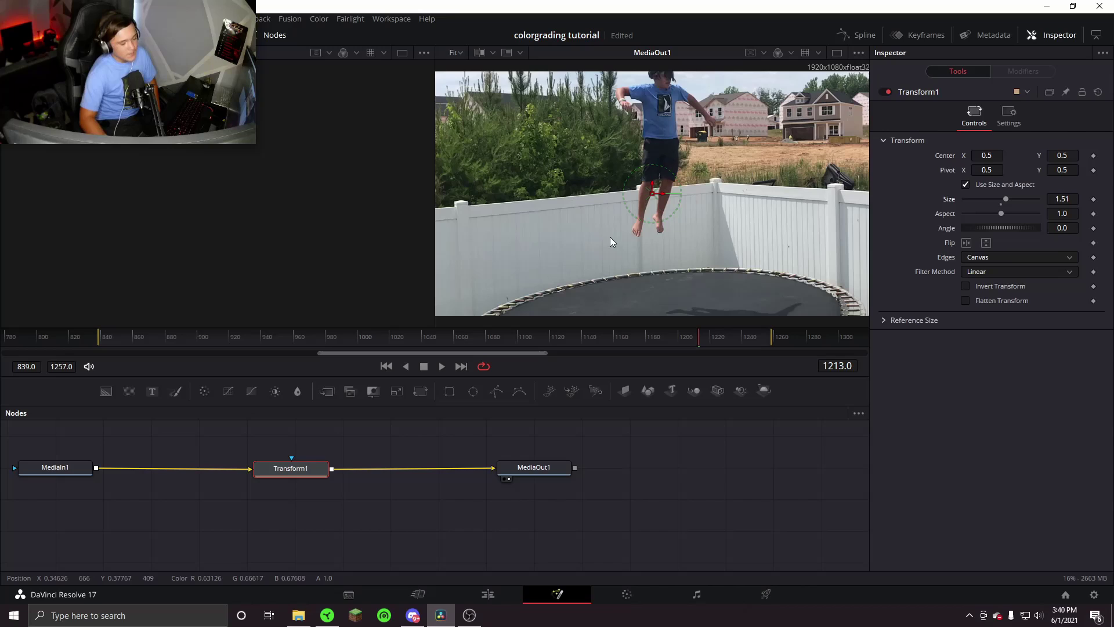
pyautogui.click(626, 594)
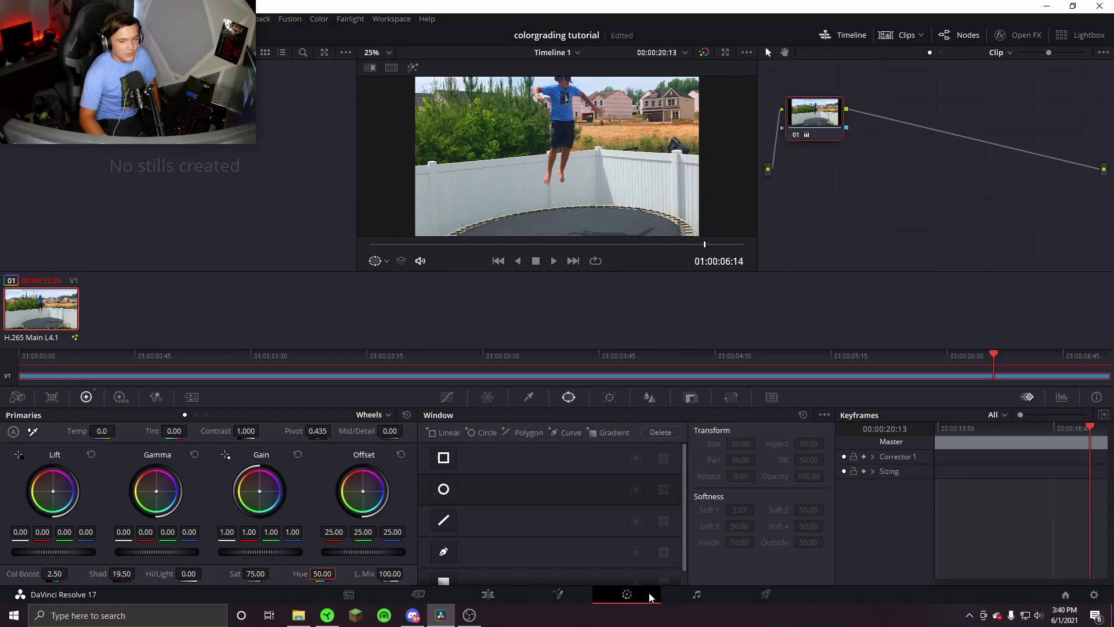
pyautogui.click(418, 595)
pyautogui.click(490, 595)
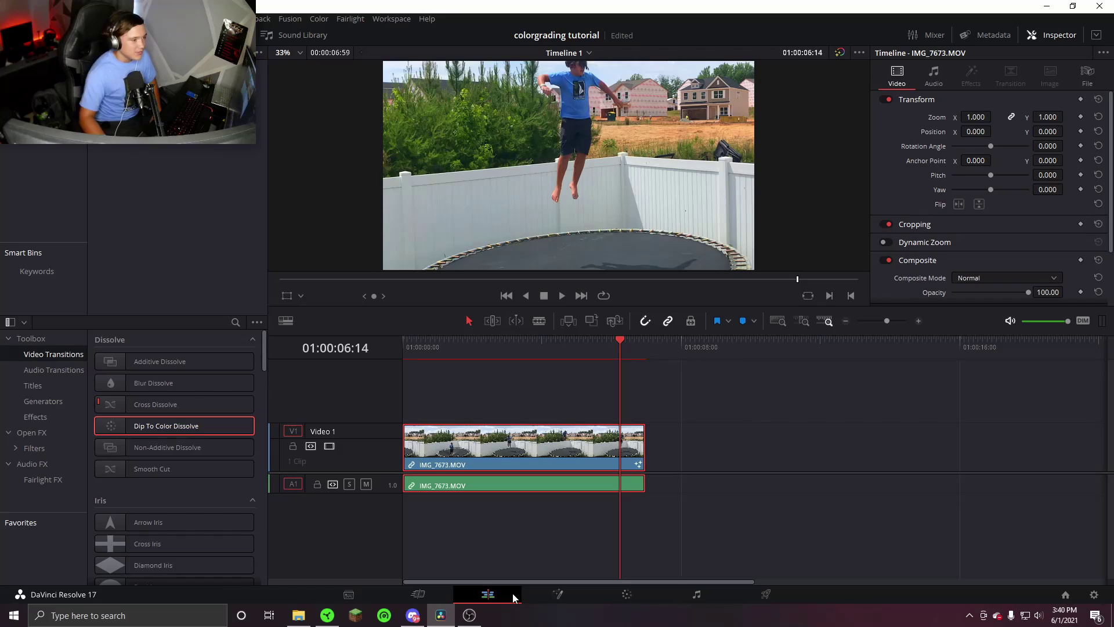
pyautogui.moveTo(617, 341); pyautogui.dragTo(383, 348)
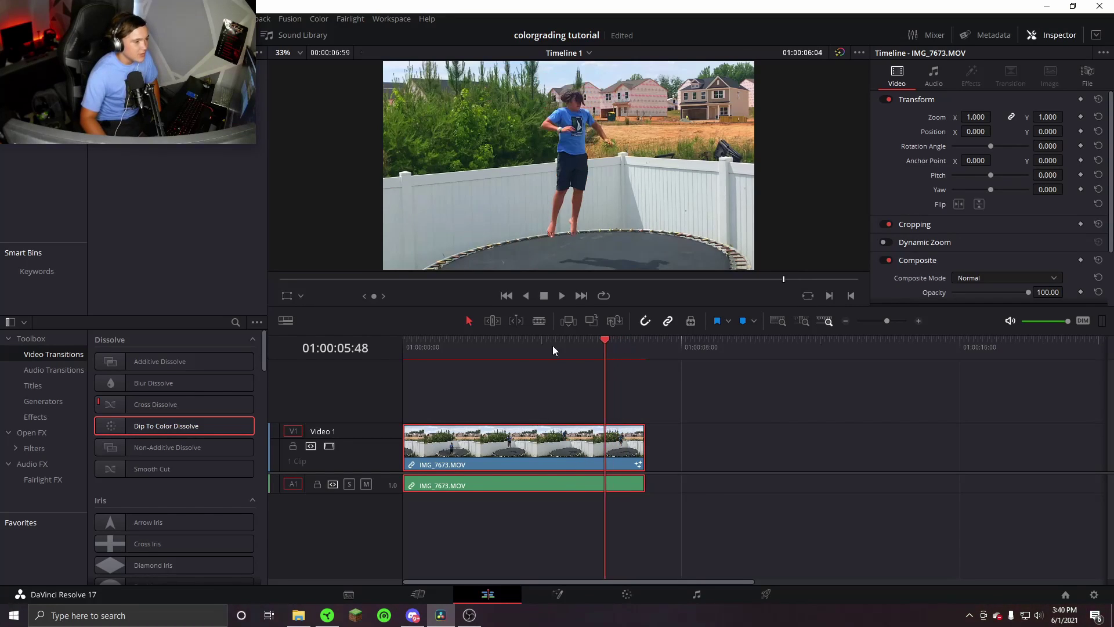
pyautogui.click(561, 296)
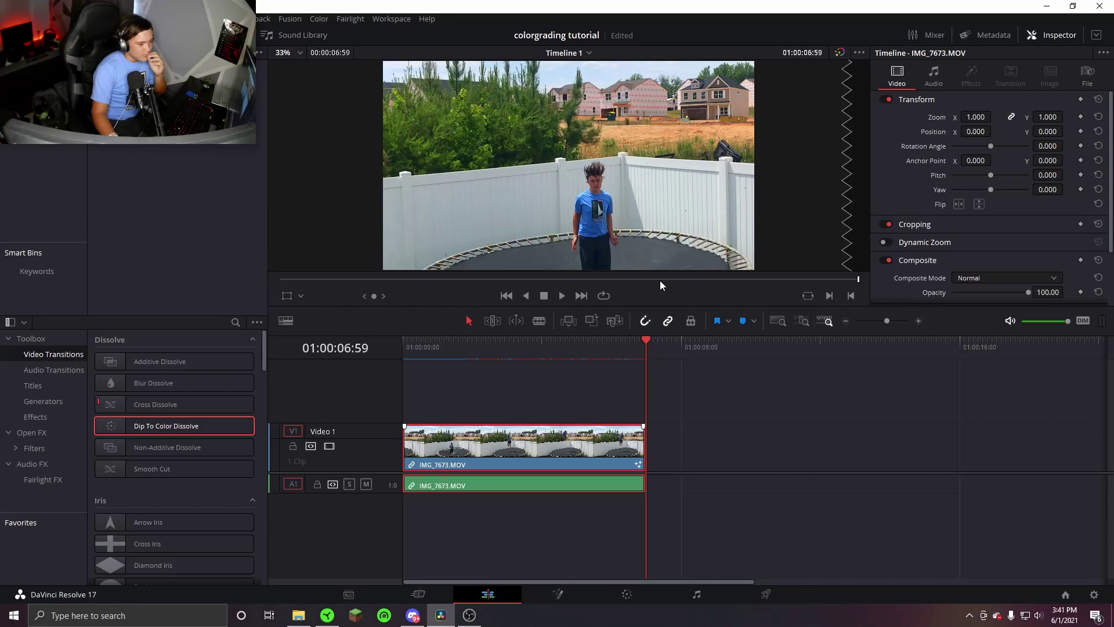
pyautogui.moveTo(648, 341); pyautogui.dragTo(574, 346)
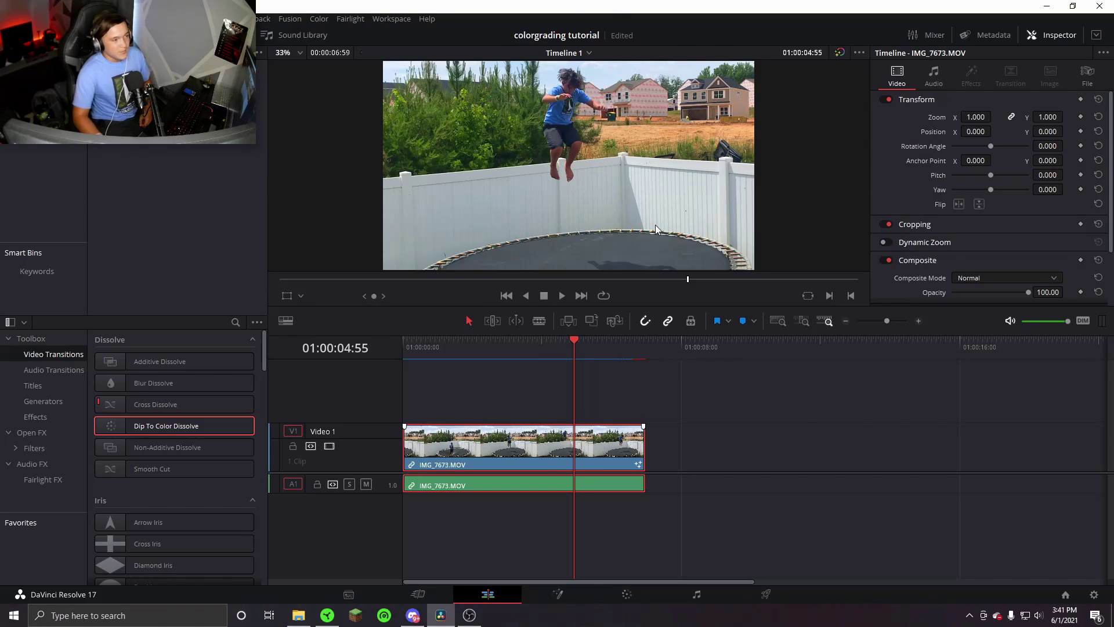
pyautogui.click(626, 594)
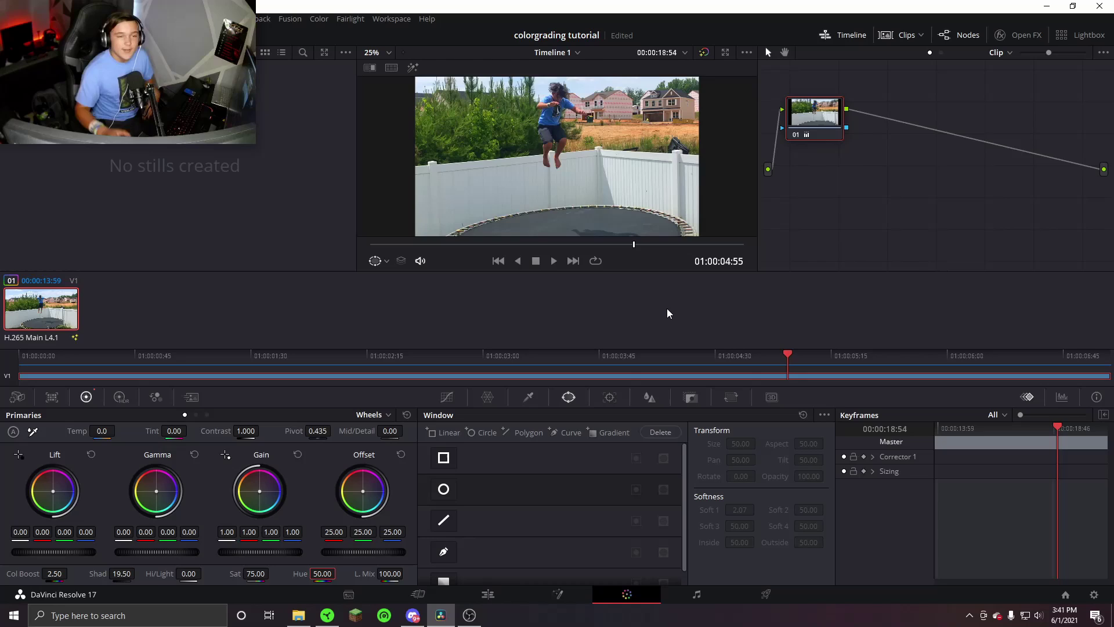